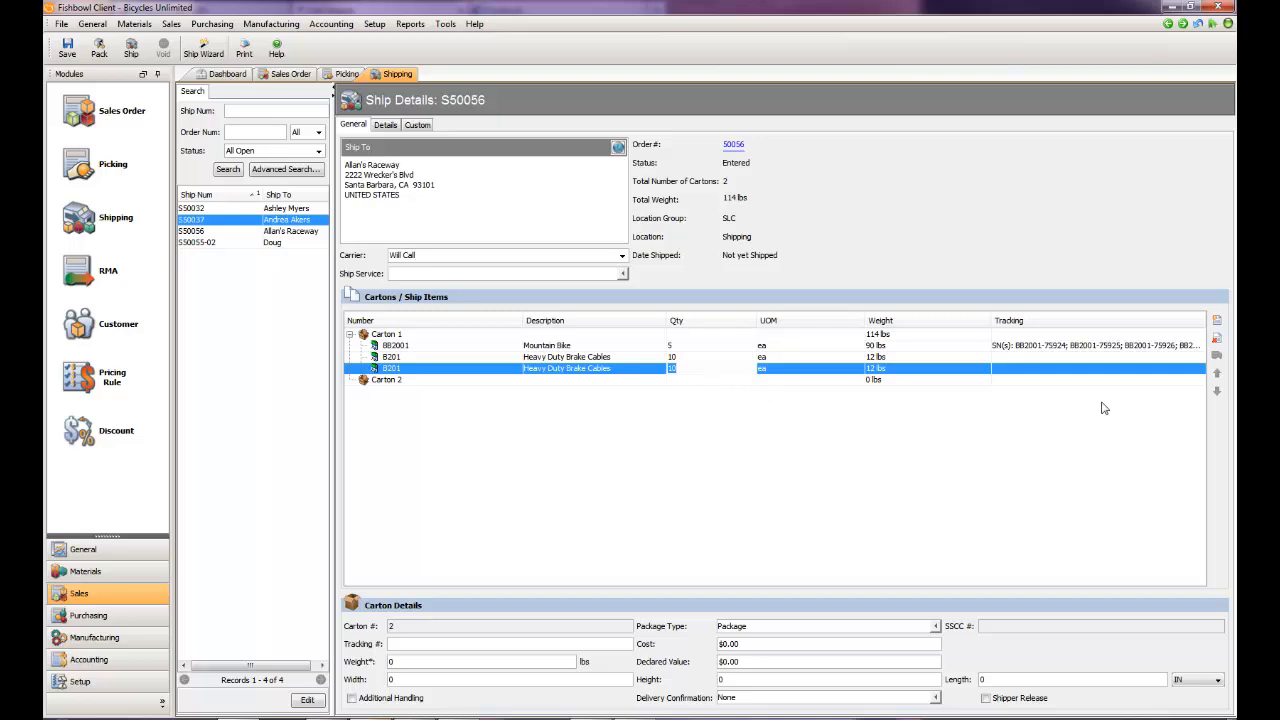
Move the second Heavy Duty Brake Cables line of shipment S50056 down into Carton 2
left_click(1121, 372)
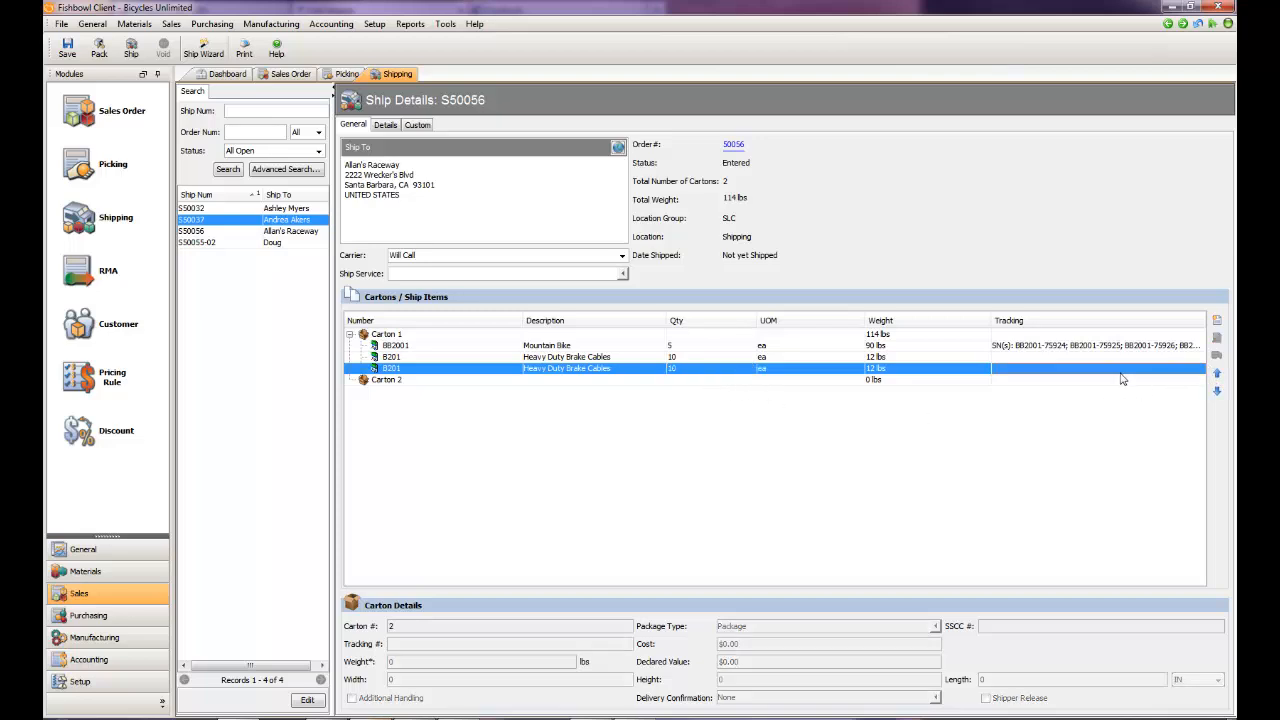
left_click(1217, 391)
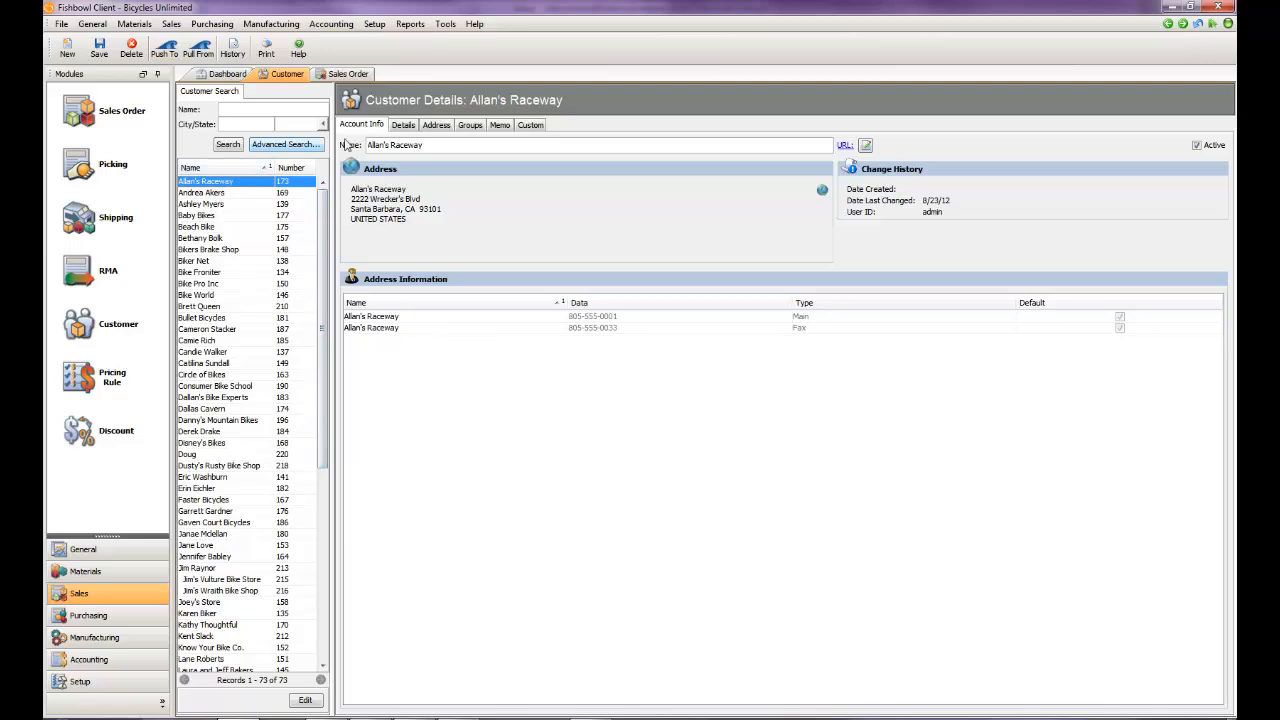
Set Allan's Raceway's default carrier to UPS and default shipping service to Ground, and save the customer
left_click(408, 129)
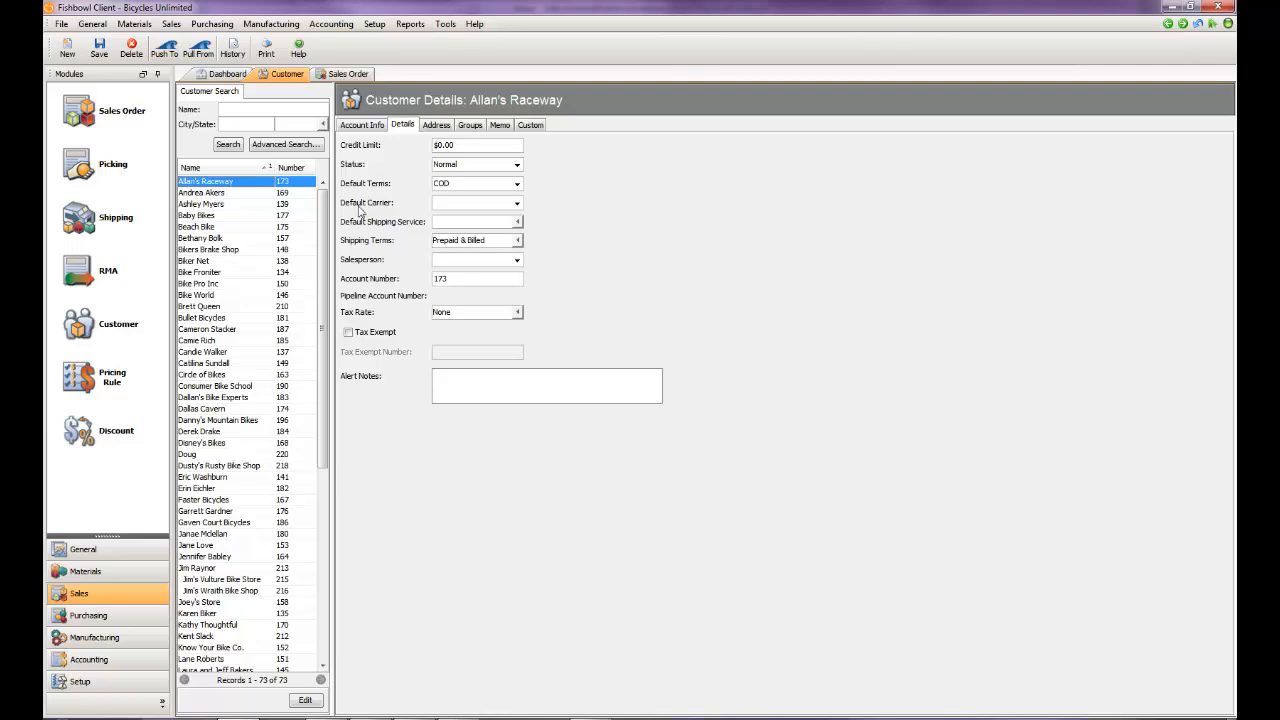
left_click(519, 204)
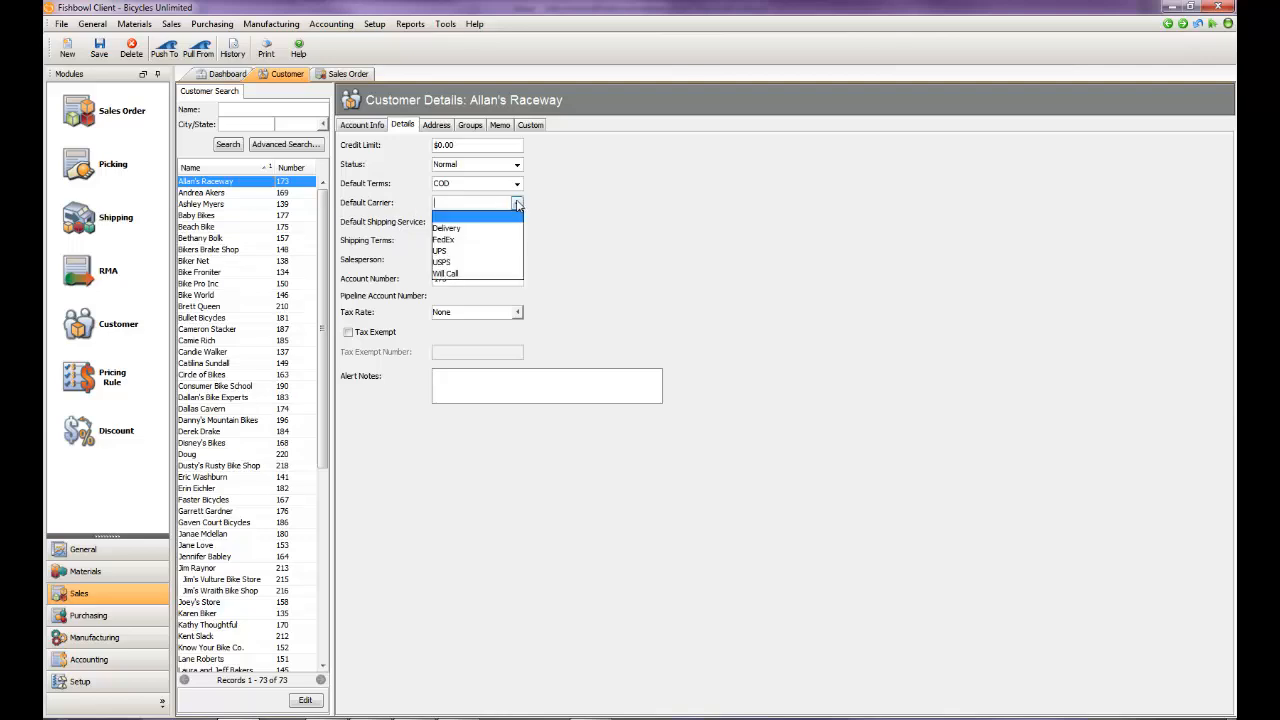
left_click(471, 258)
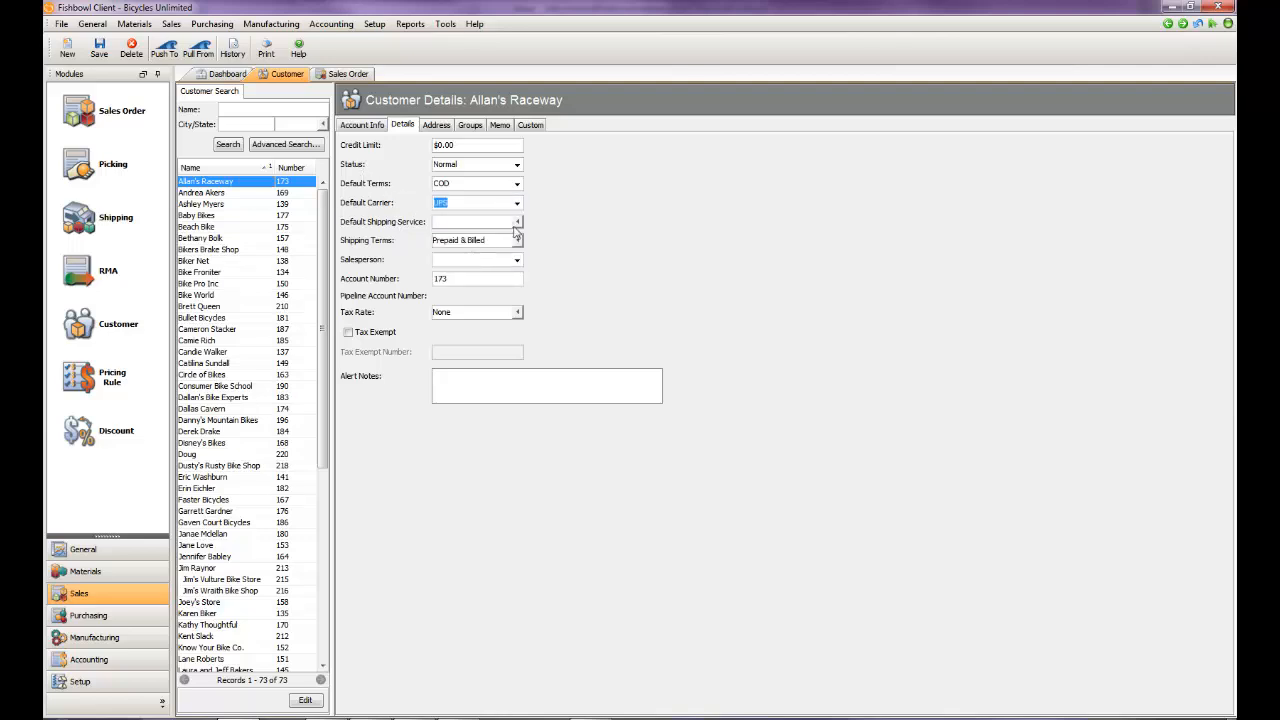
left_click(518, 224)
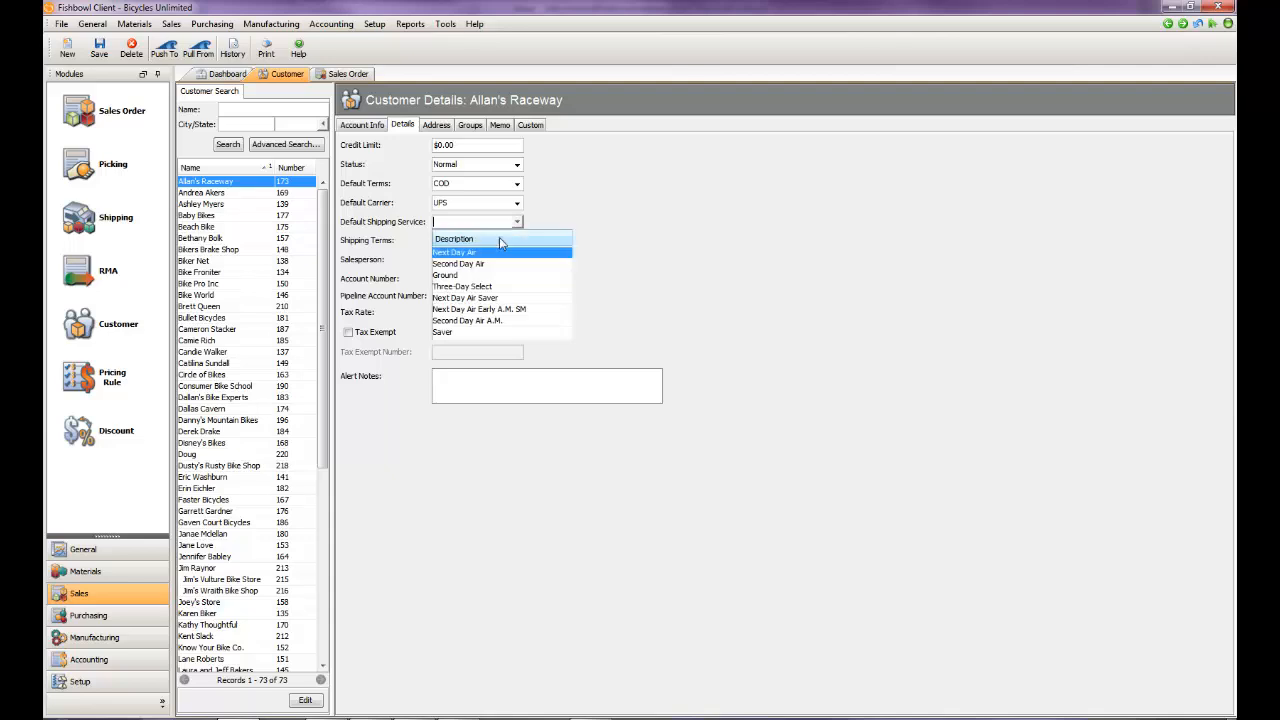
left_click(446, 275)
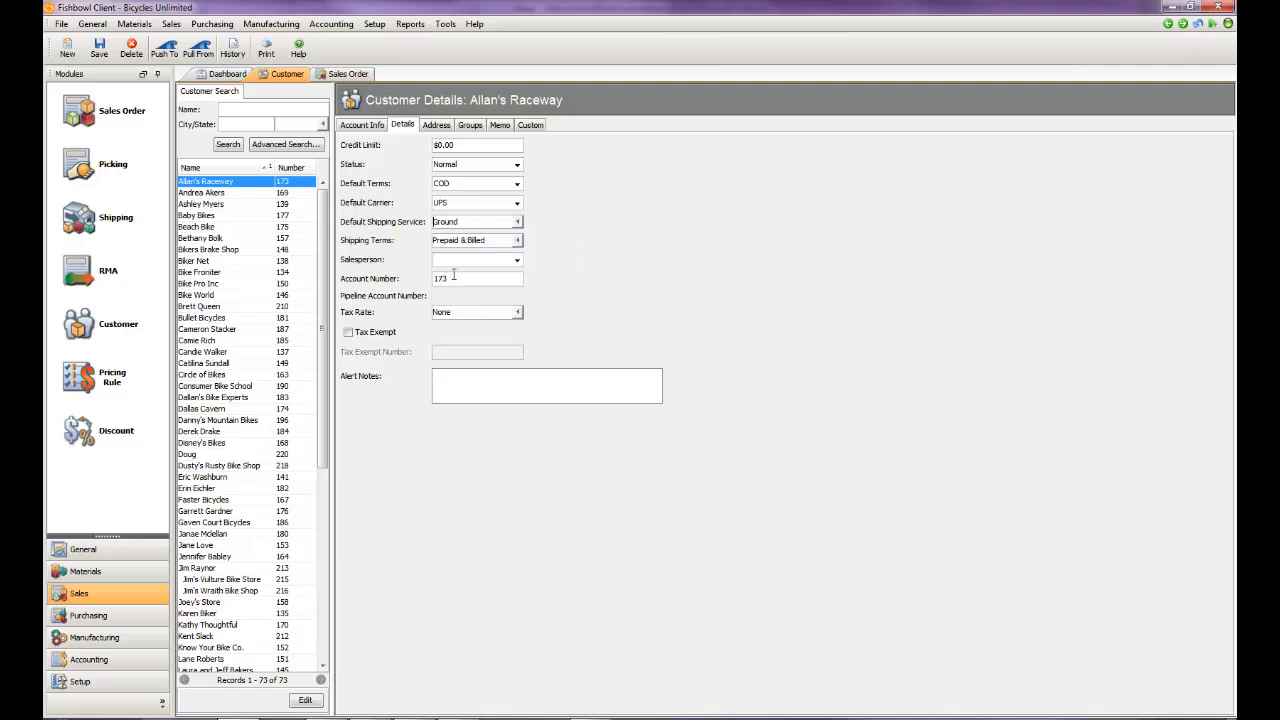
left_click(99, 48)
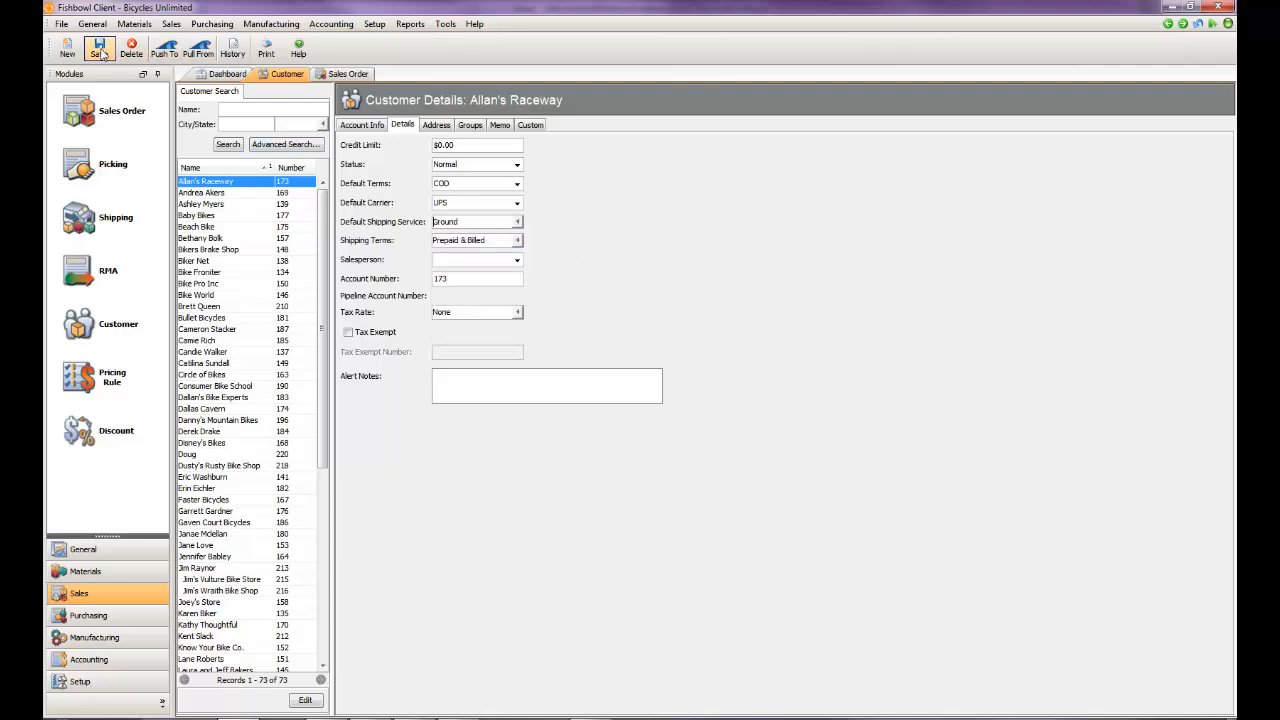
Create a sales order for Allan's Raceway with one B201 Heavy Duty Brake Cables, check its shipping details and save it
left_click(326, 76)
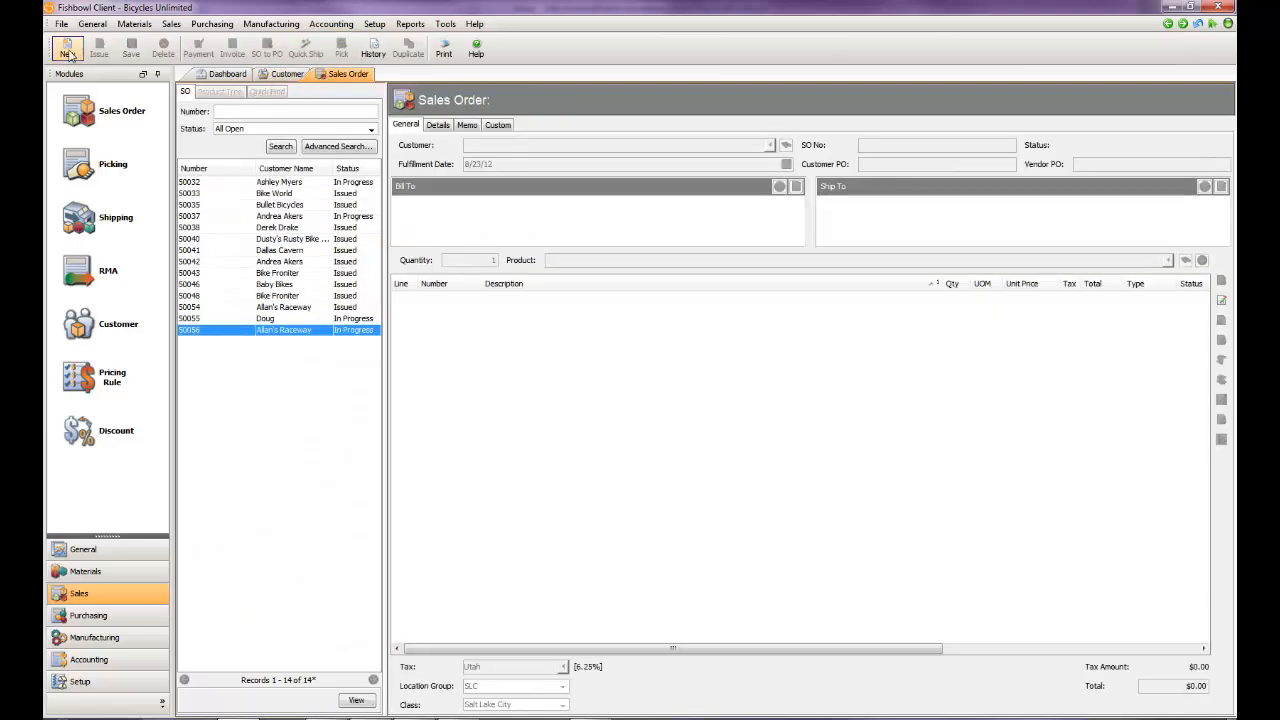
left_click(67, 50)
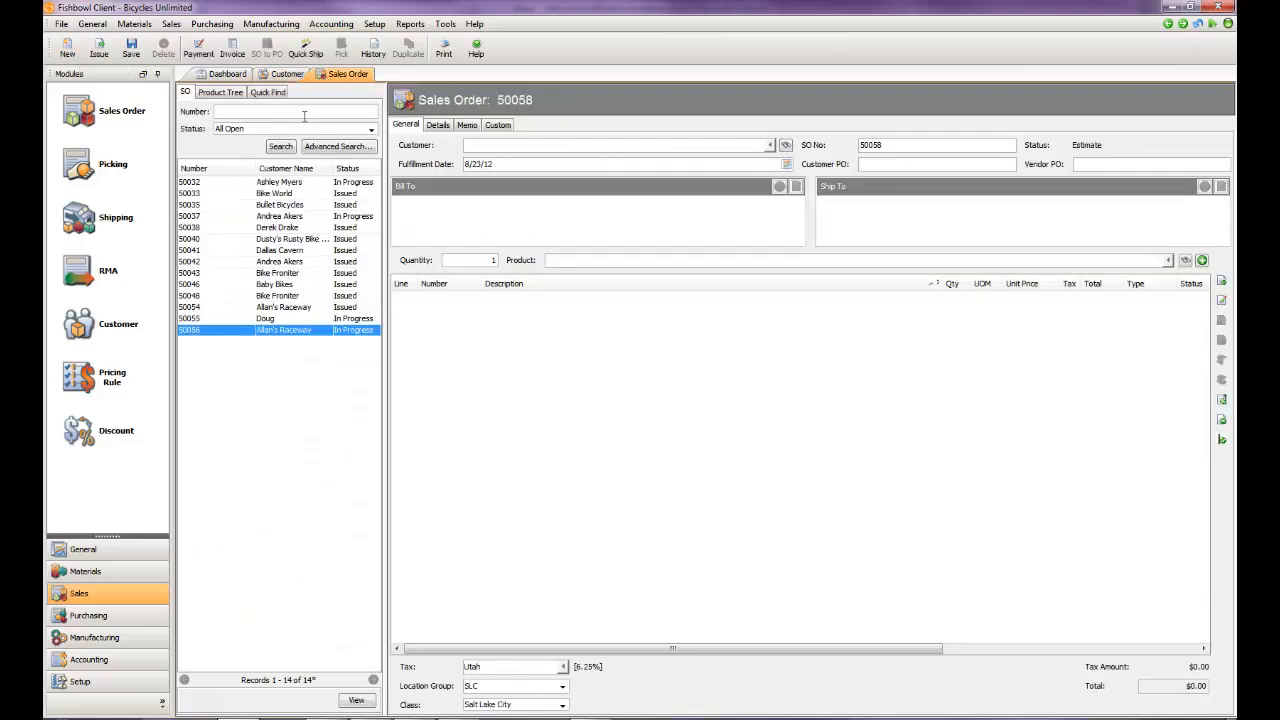
left_click(476, 145)
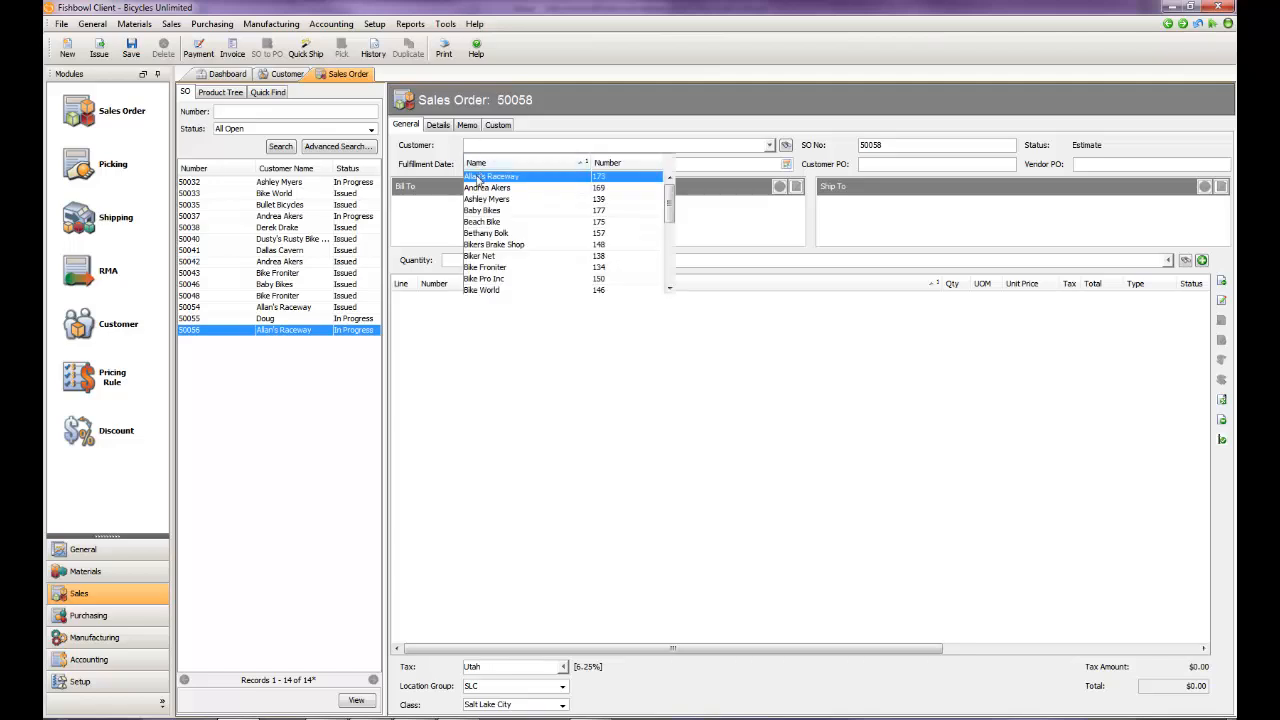
left_click(479, 178)
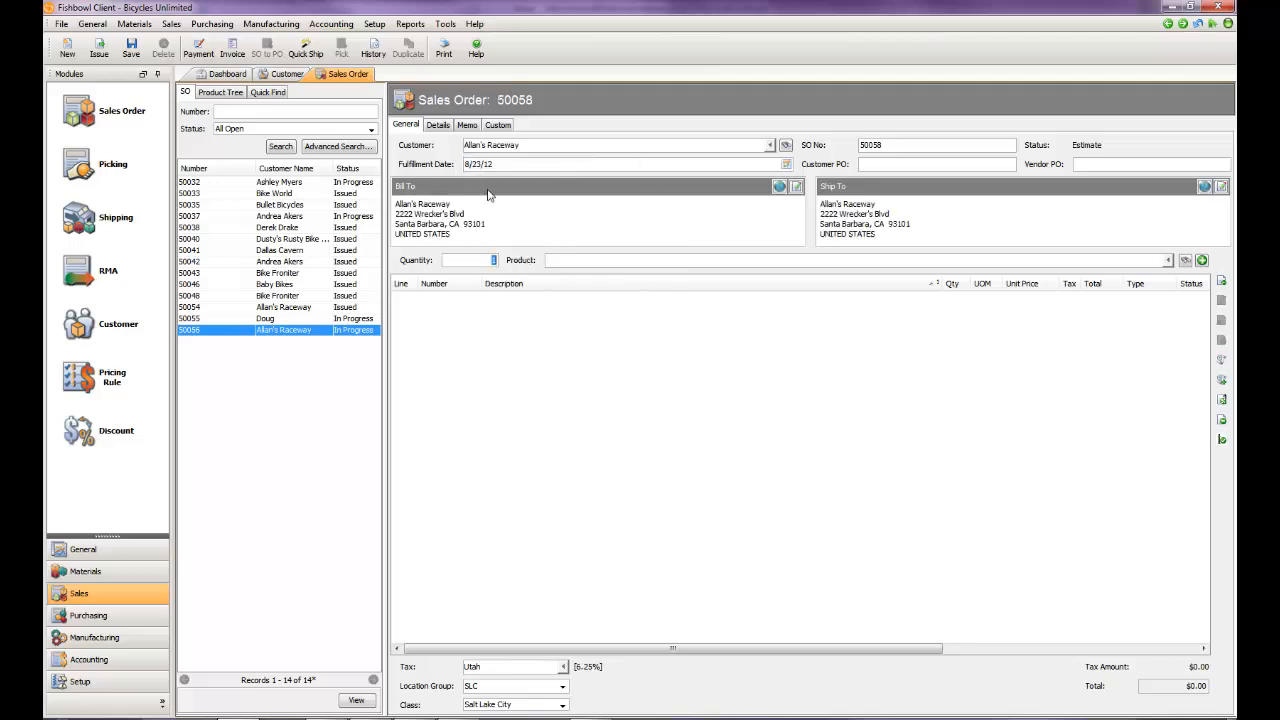
left_click(579, 261)
left_click(565, 340)
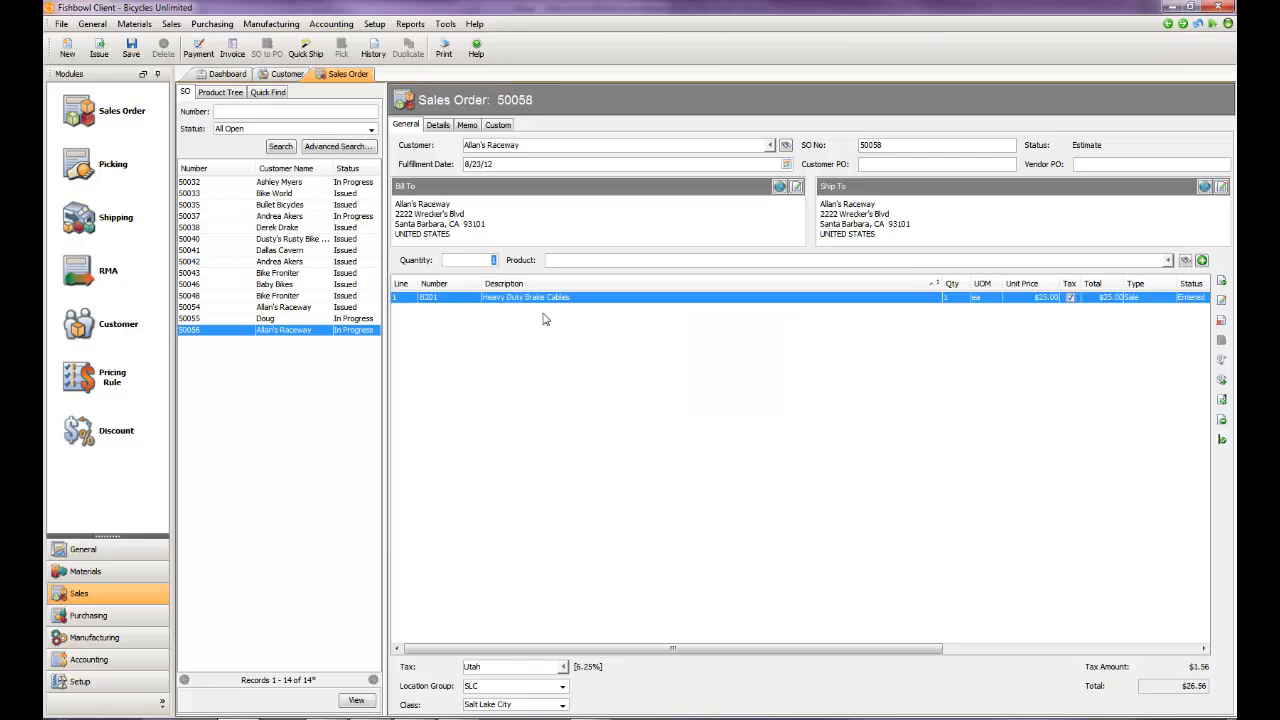
left_click(438, 126)
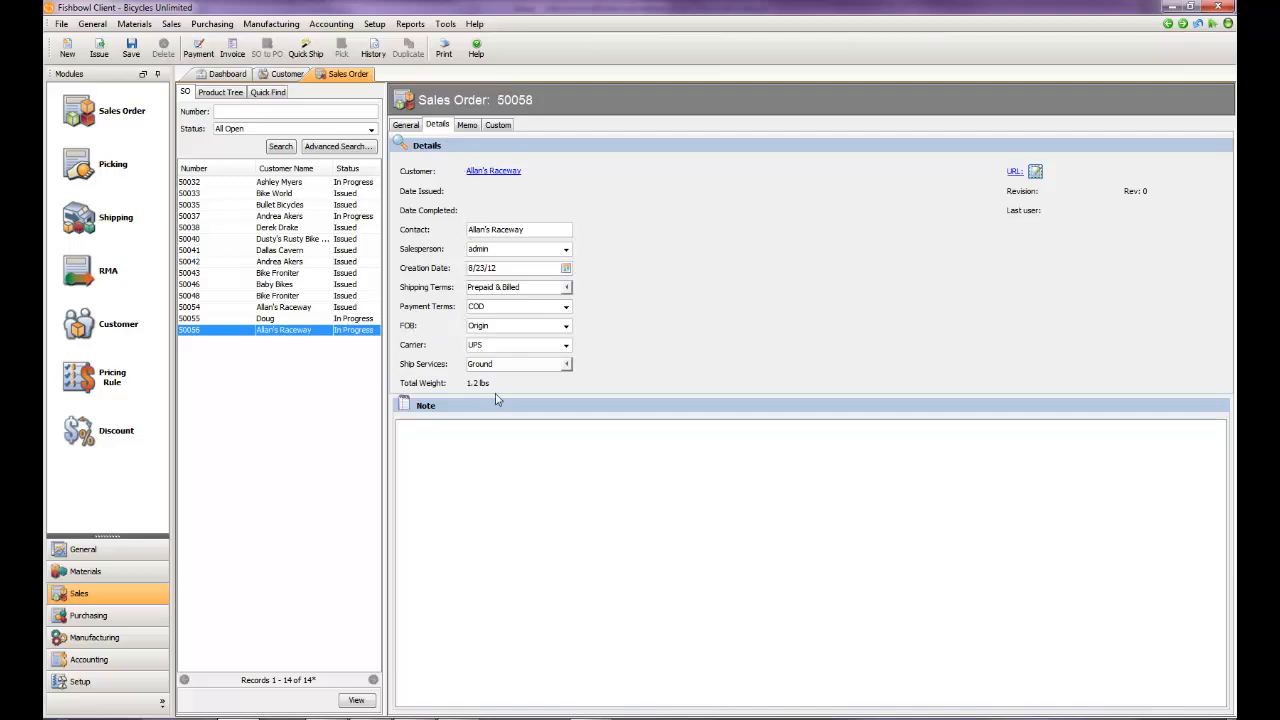
left_click(131, 50)
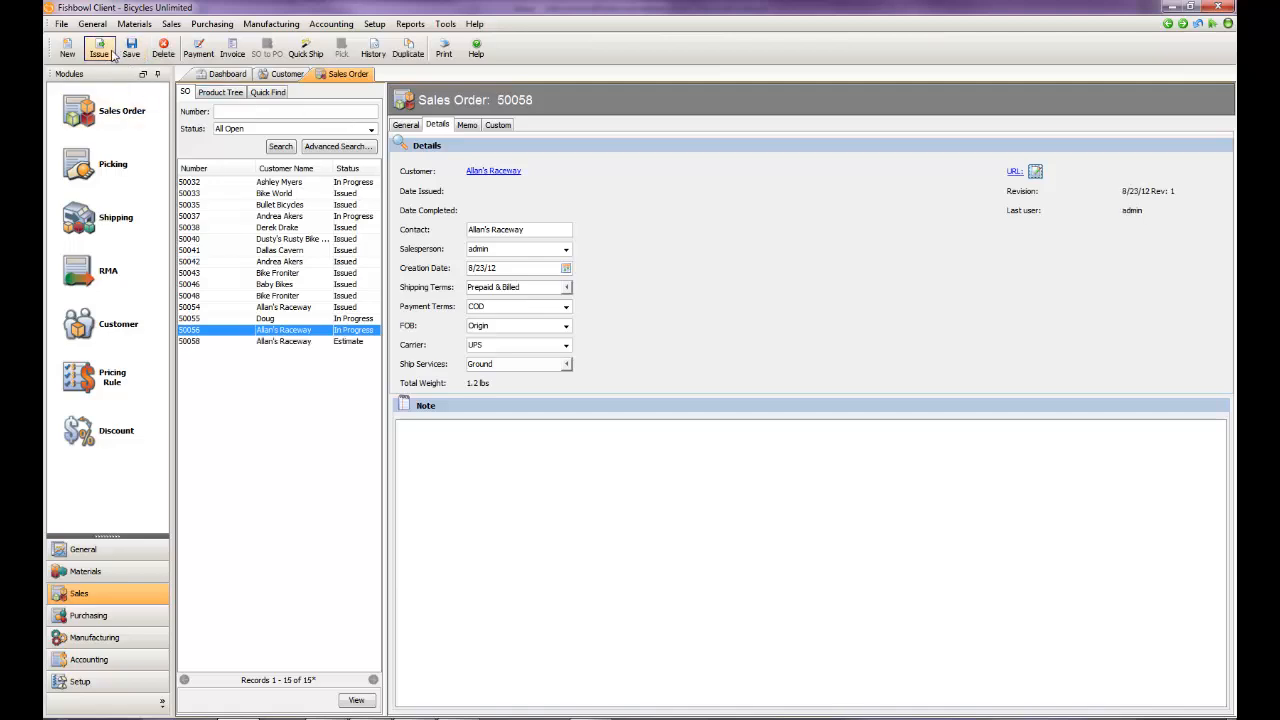
Create another sales order, for Baby Bikes, with one B201 Heavy Duty Brake Cables
left_click(67, 50)
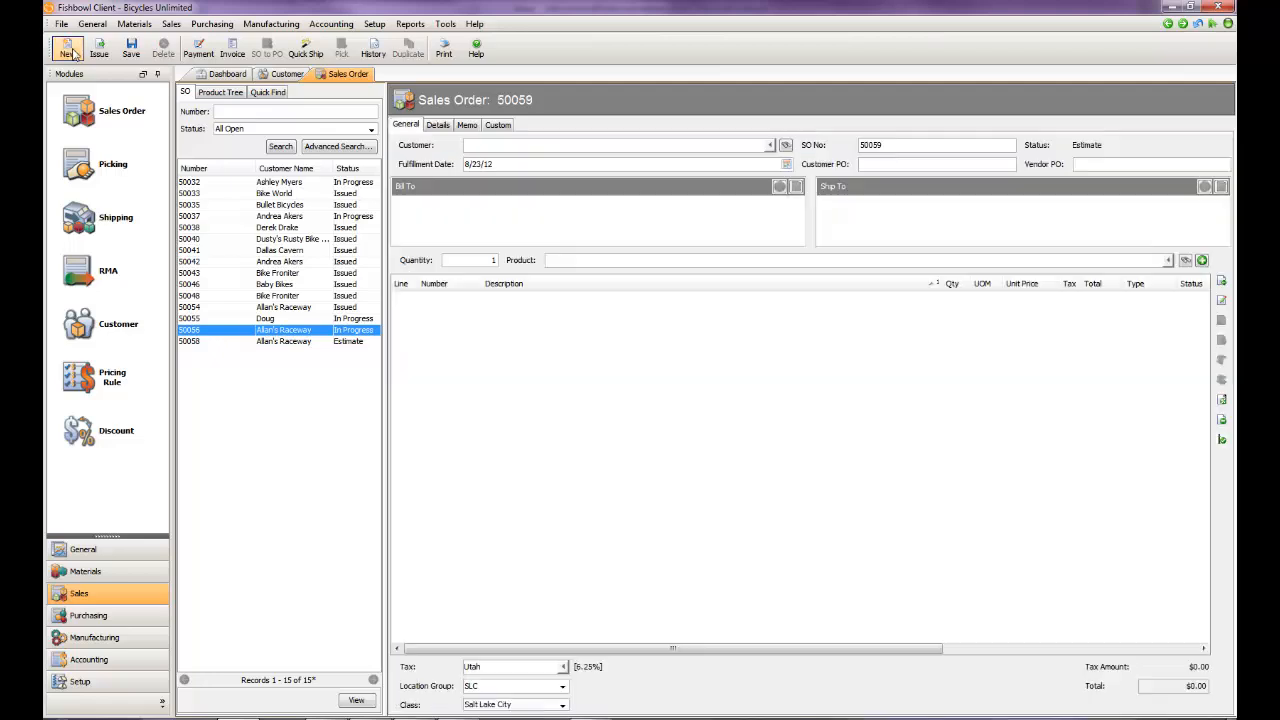
left_click(539, 146)
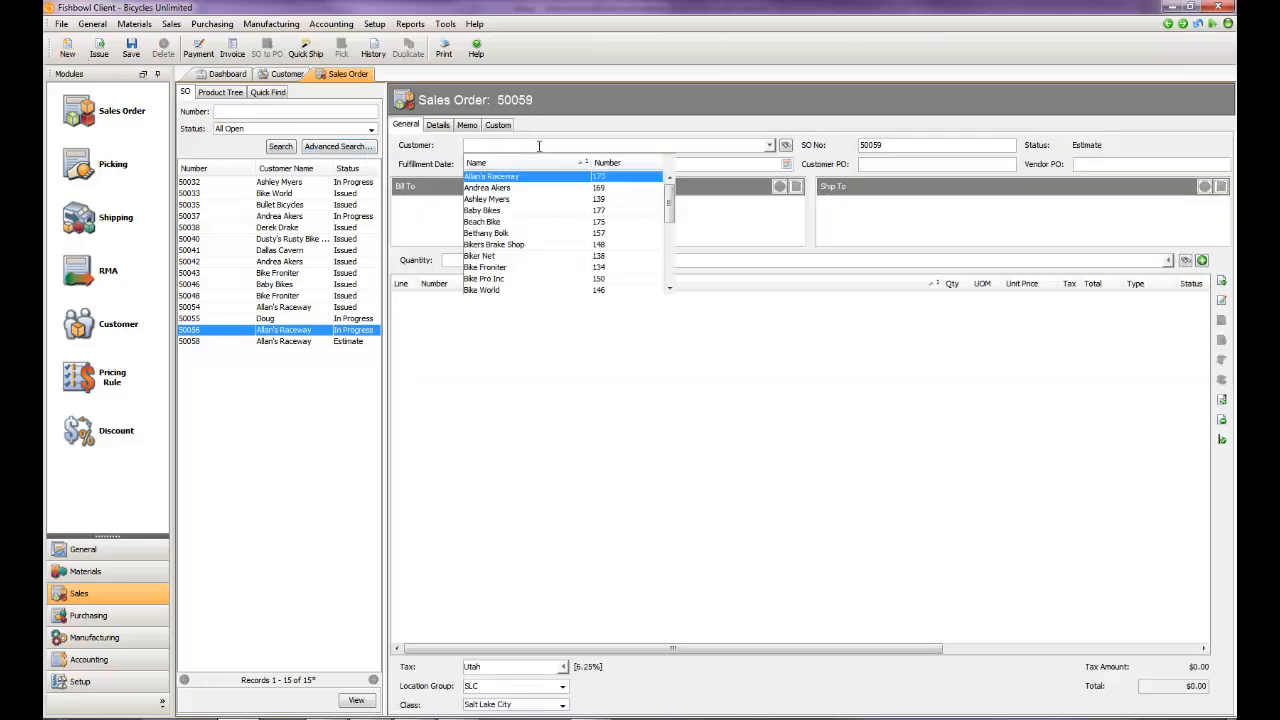
left_click(495, 210)
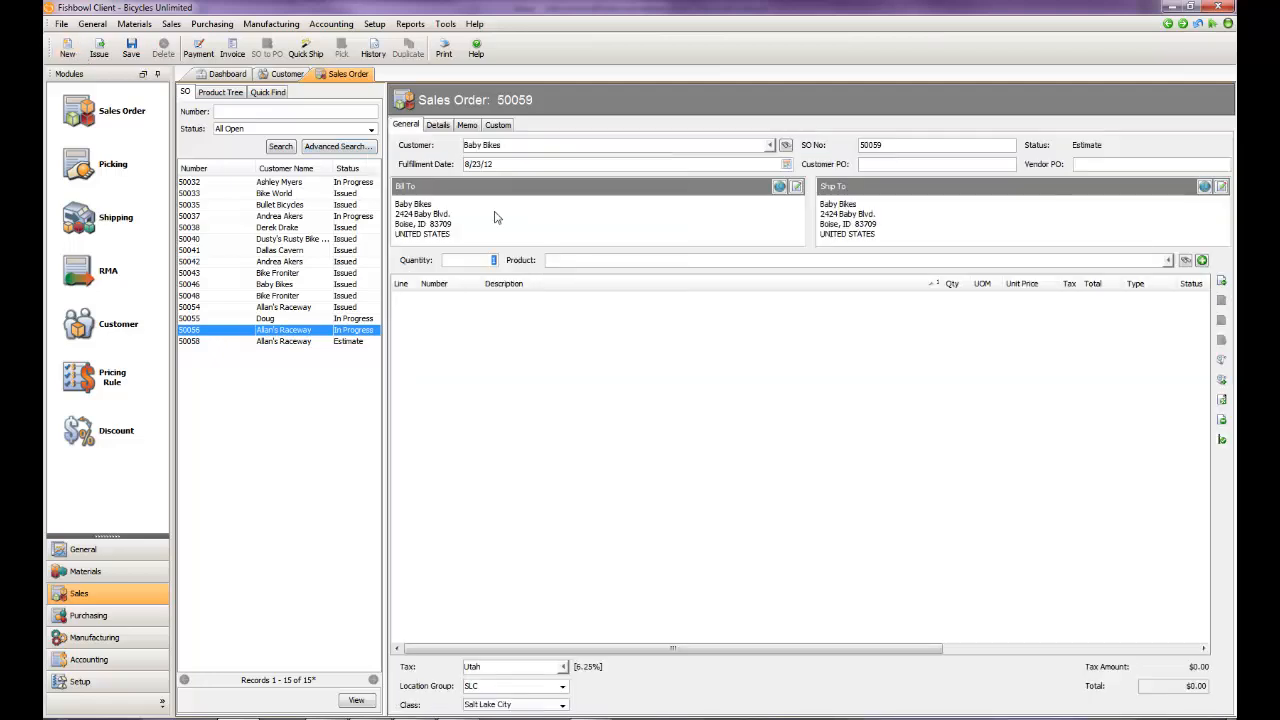
left_click(557, 260)
left_click(563, 338)
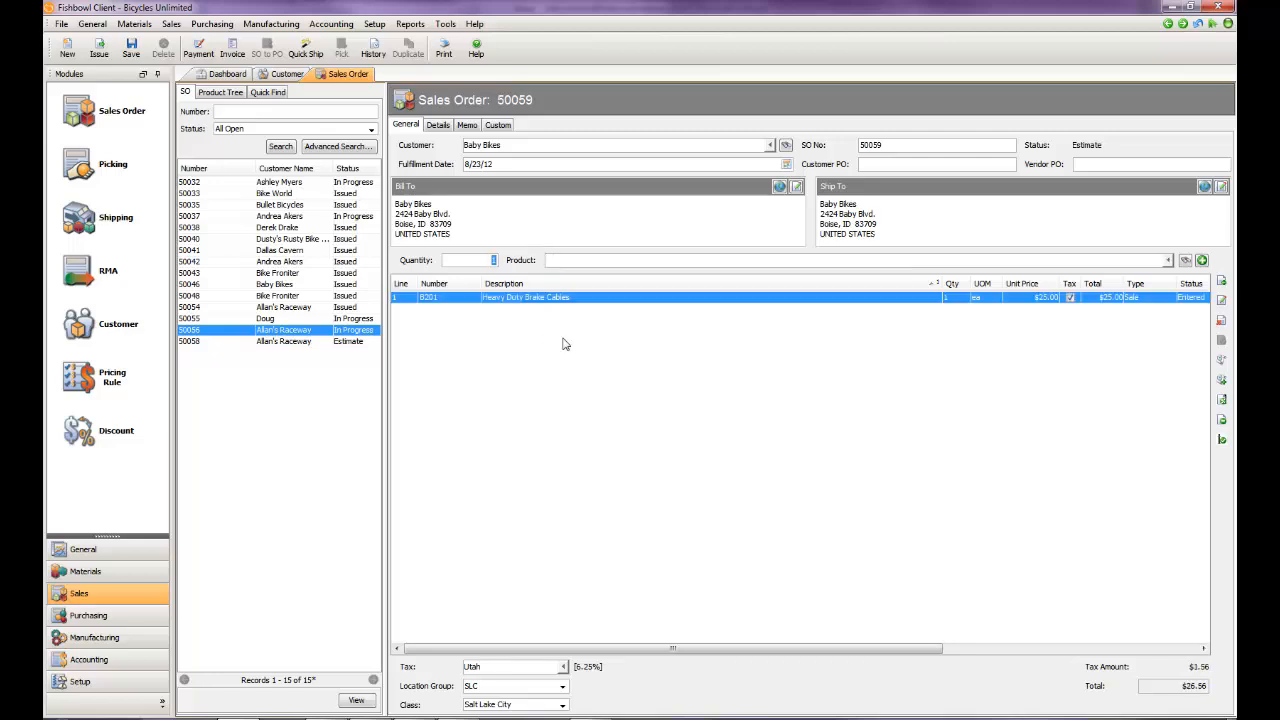
Set the Baby Bikes order's carrier to UPS and ship service to Second Day Air, and save the order
left_click(438, 126)
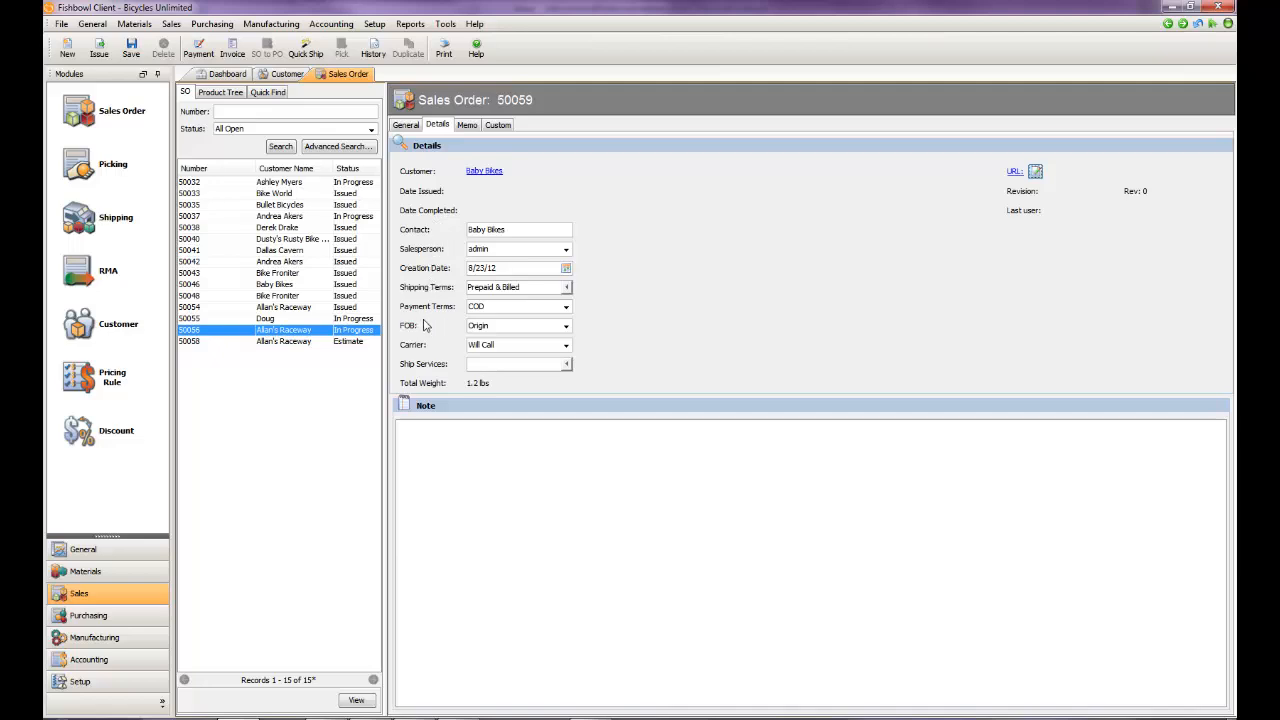
left_click(566, 345)
left_click(528, 382)
left_click(566, 366)
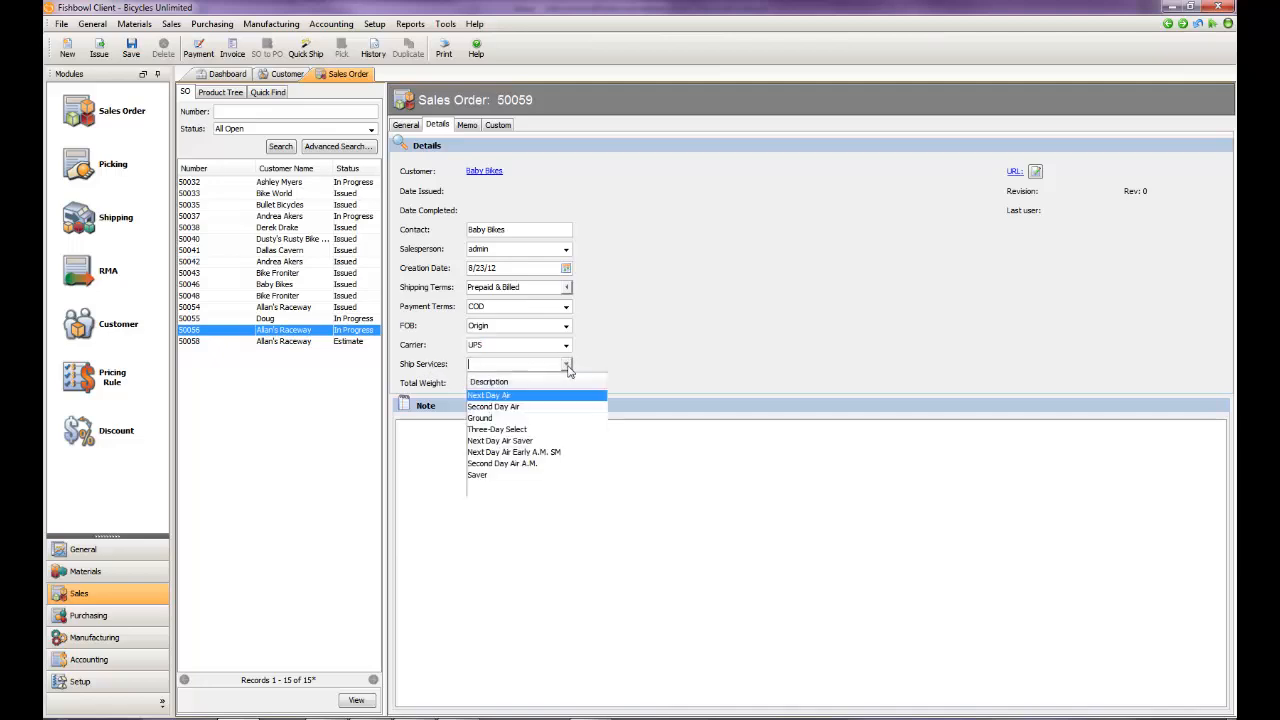
left_click(503, 408)
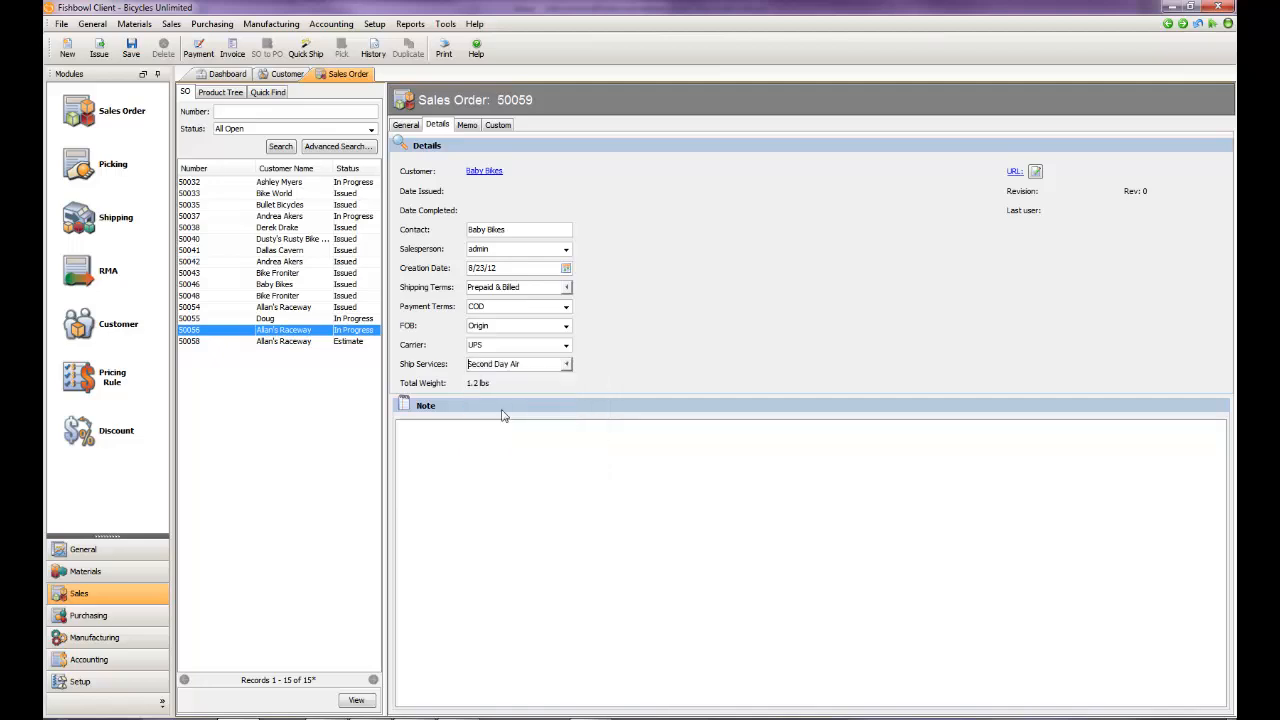
left_click(128, 52)
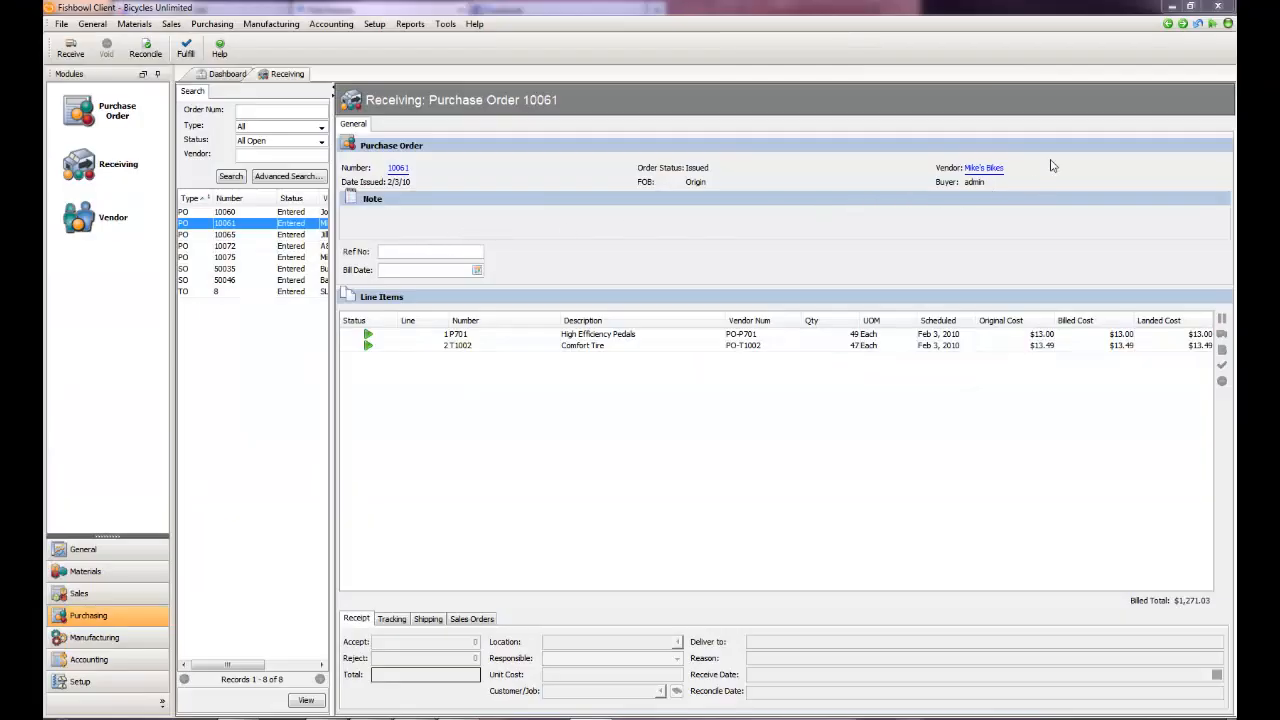
Open the vendor of receiving order 10061 and examine the parts purchase history of Chuck's Chain Shop
left_click(996, 172)
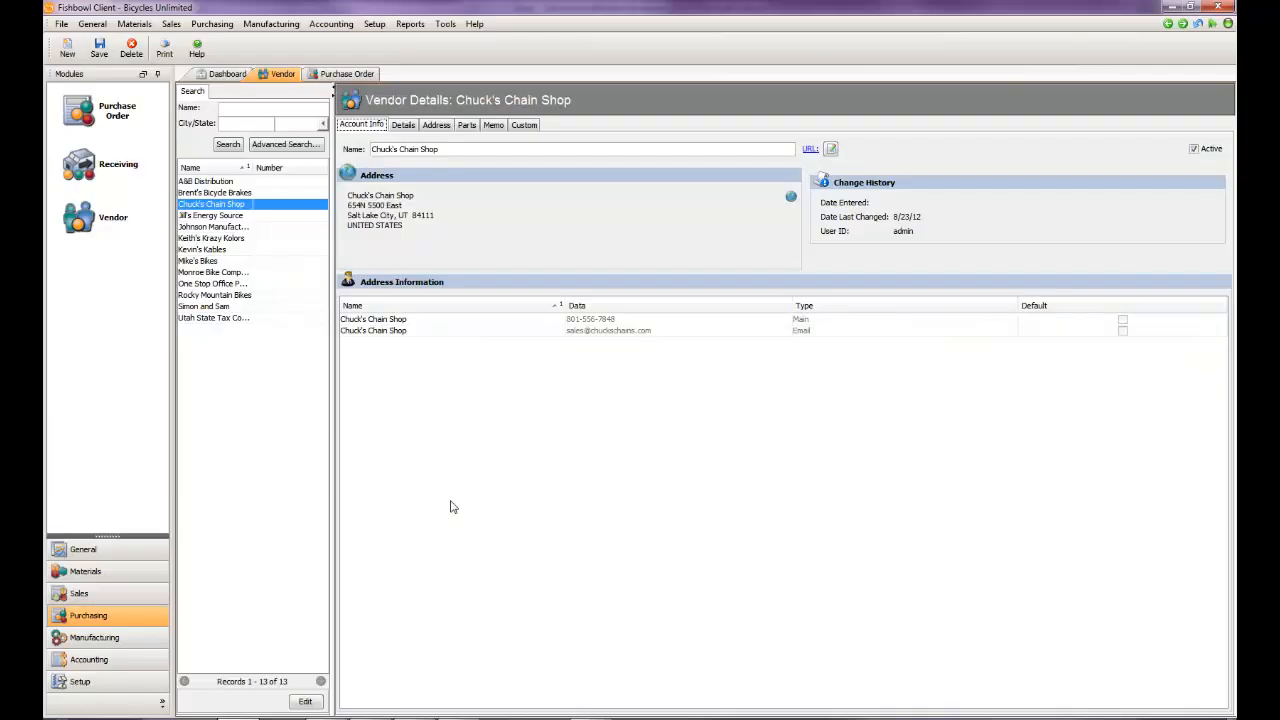
left_click(466, 126)
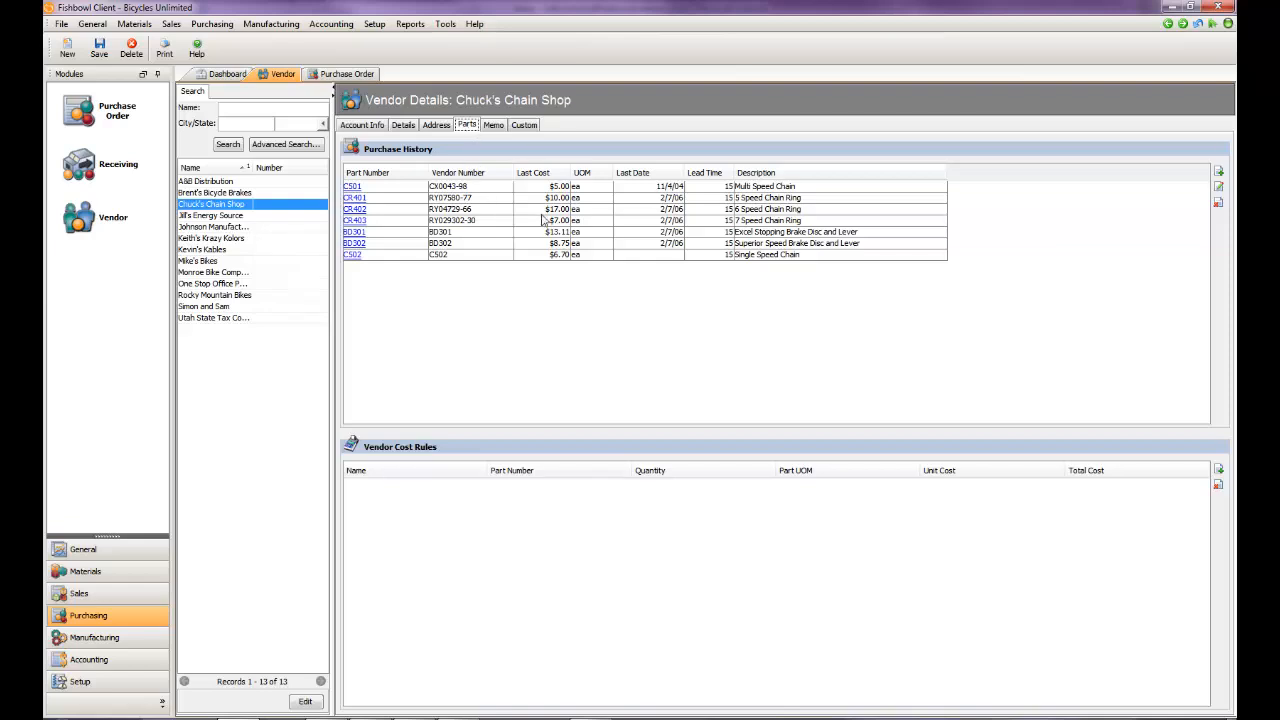
Start a new purchase order with Chuck's Chain Shop as the vendor
left_click(345, 74)
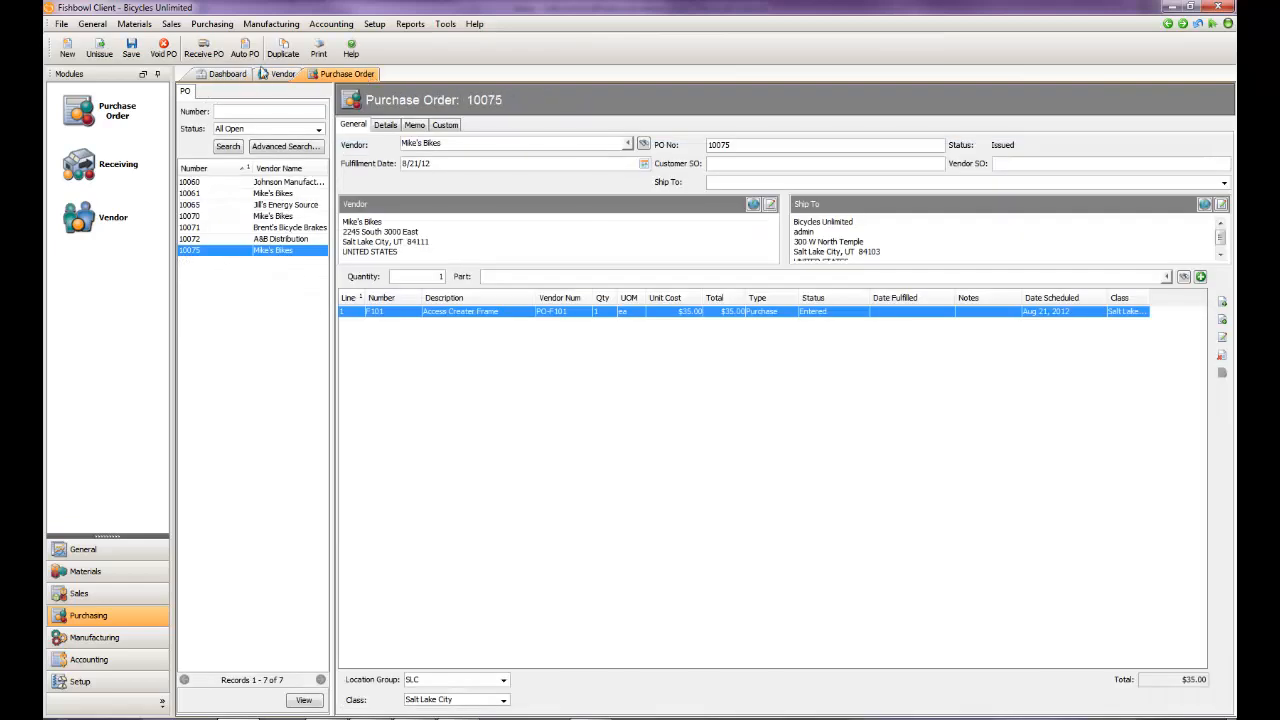
left_click(66, 50)
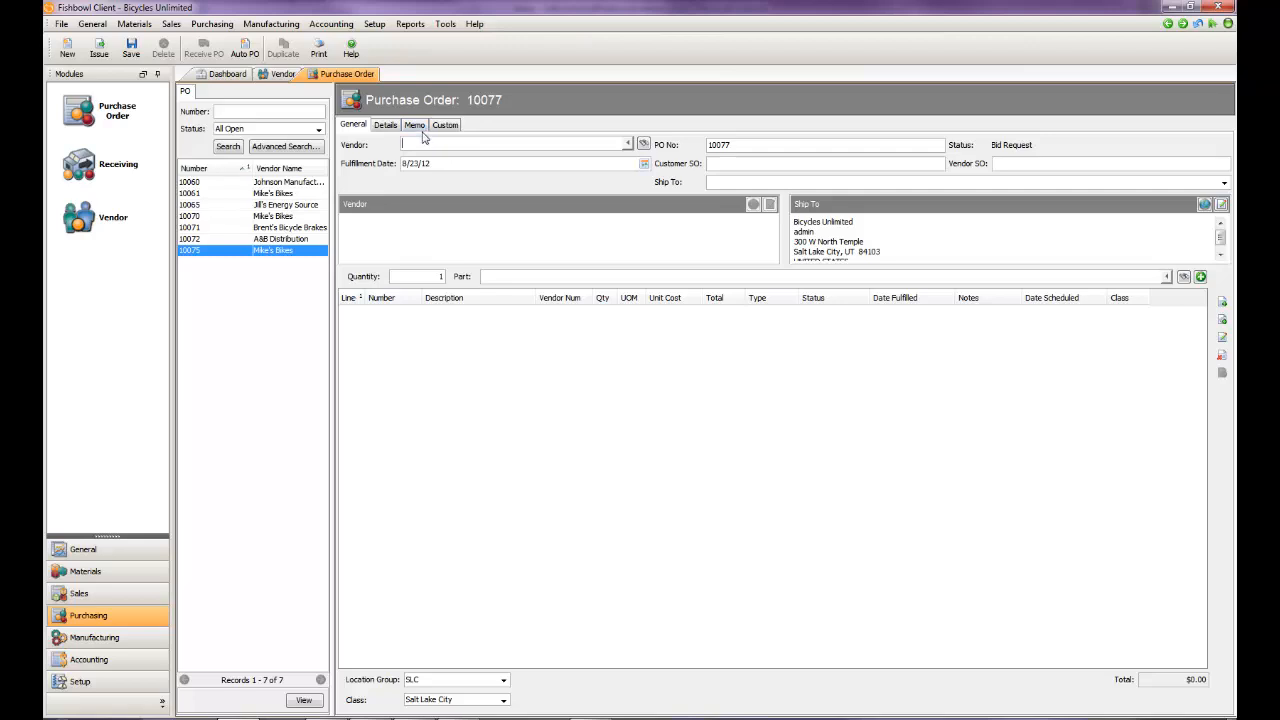
type("c")
left_click(444, 175)
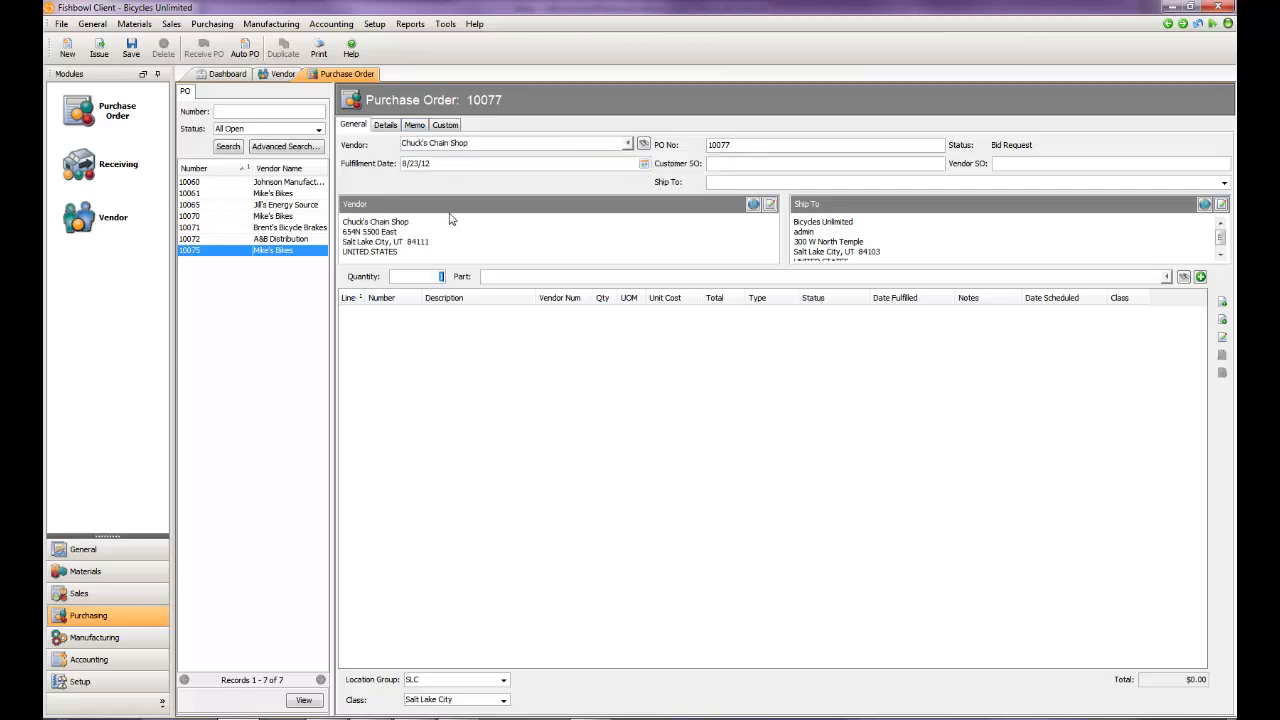
Add five of part C501 Multi Speed Chain to the purchase order
type("5")
left_click(515, 277)
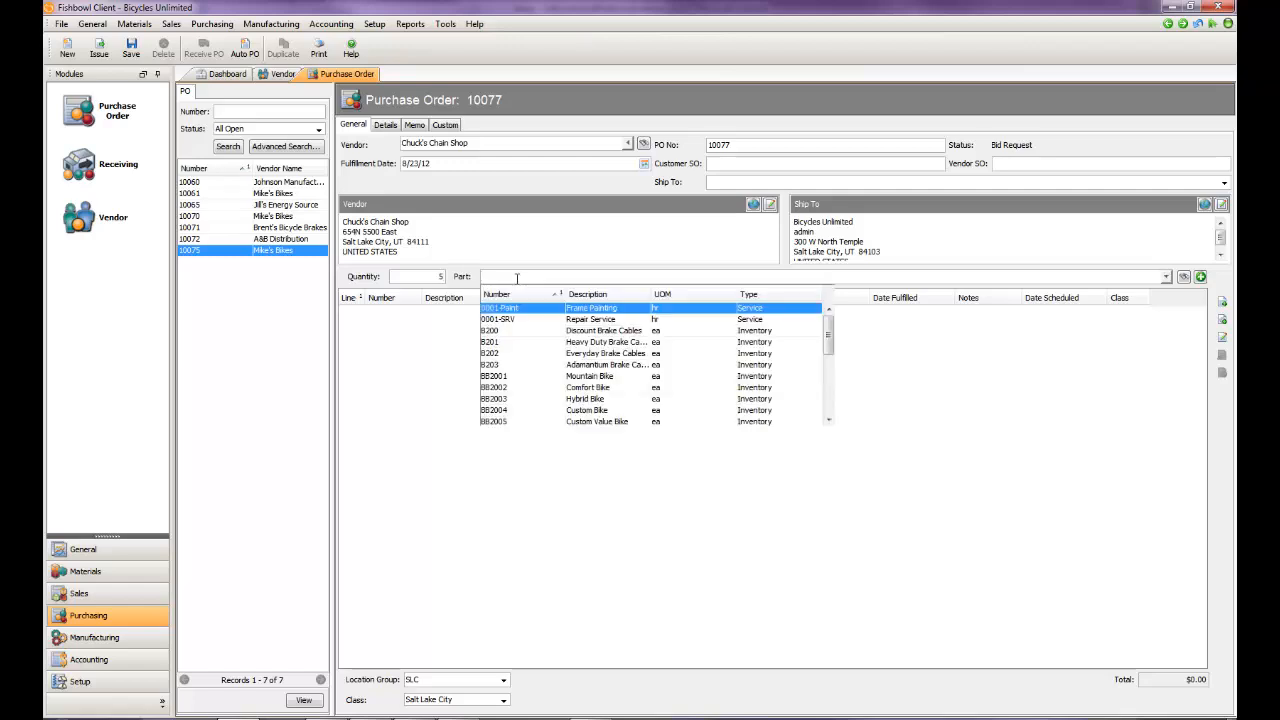
type("c")
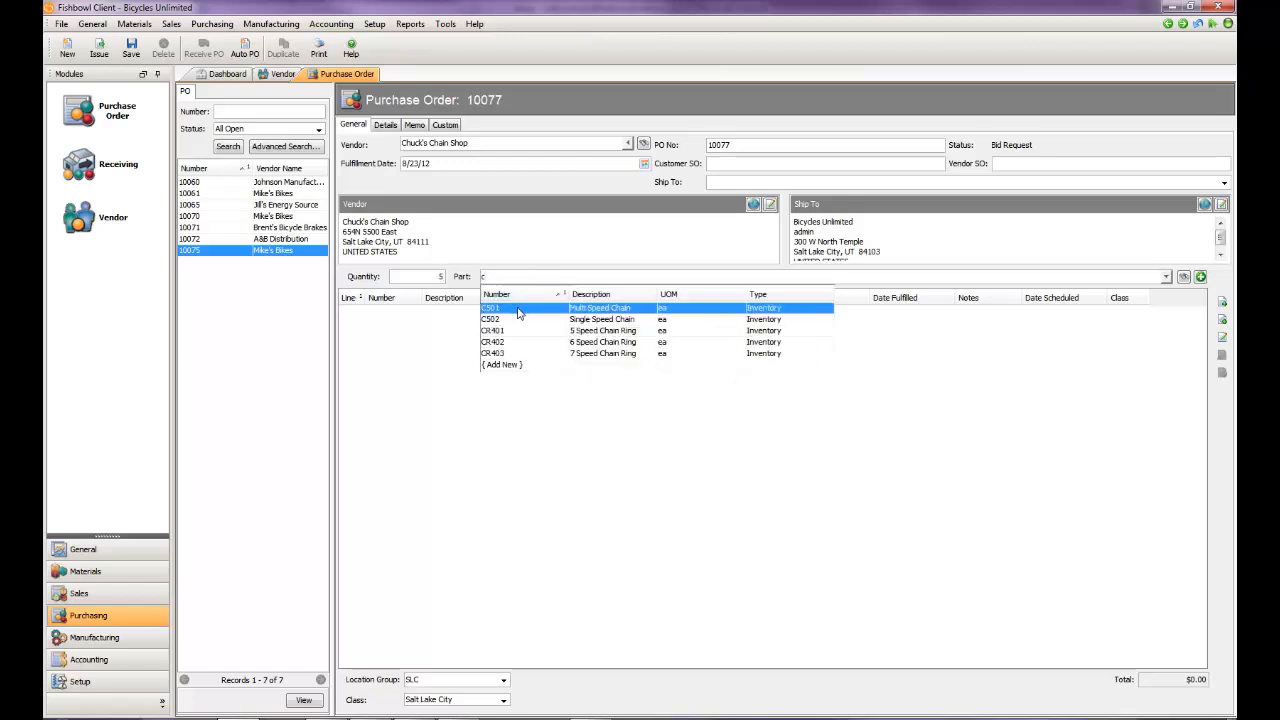
left_click(518, 310)
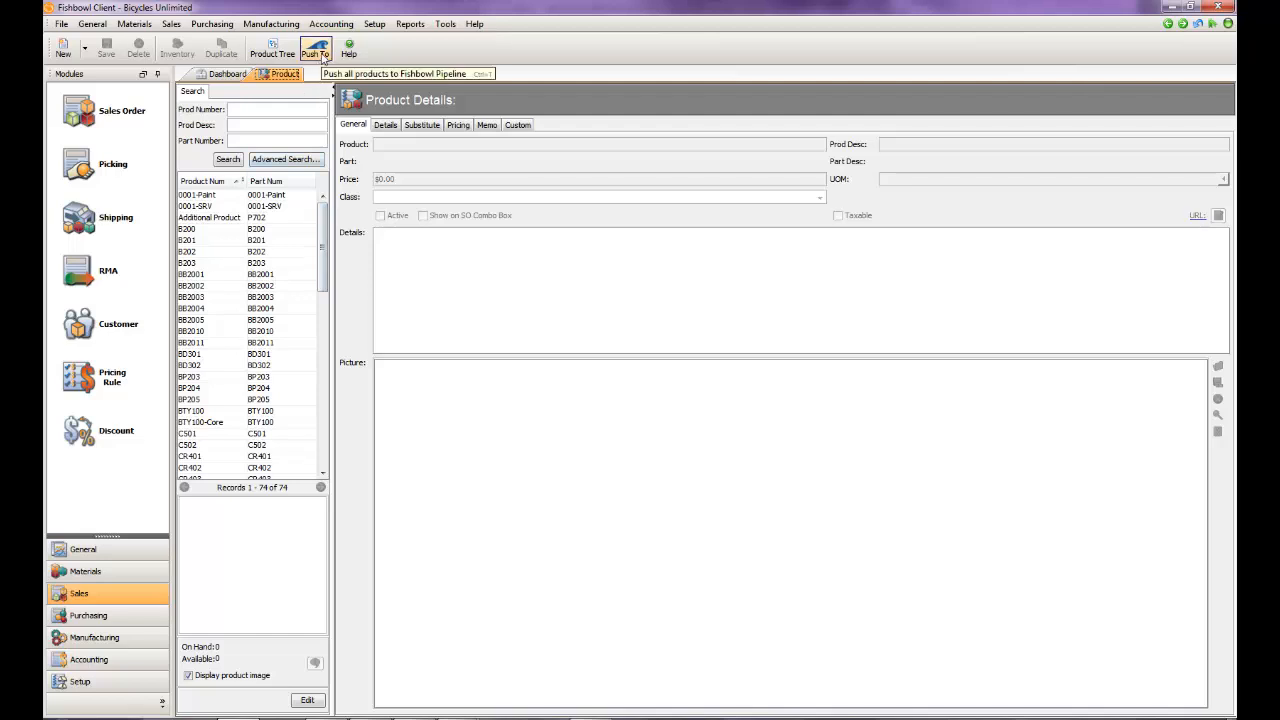
Push all products to Fishbowl Pipeline and close the inventory synchronization
left_click(316, 52)
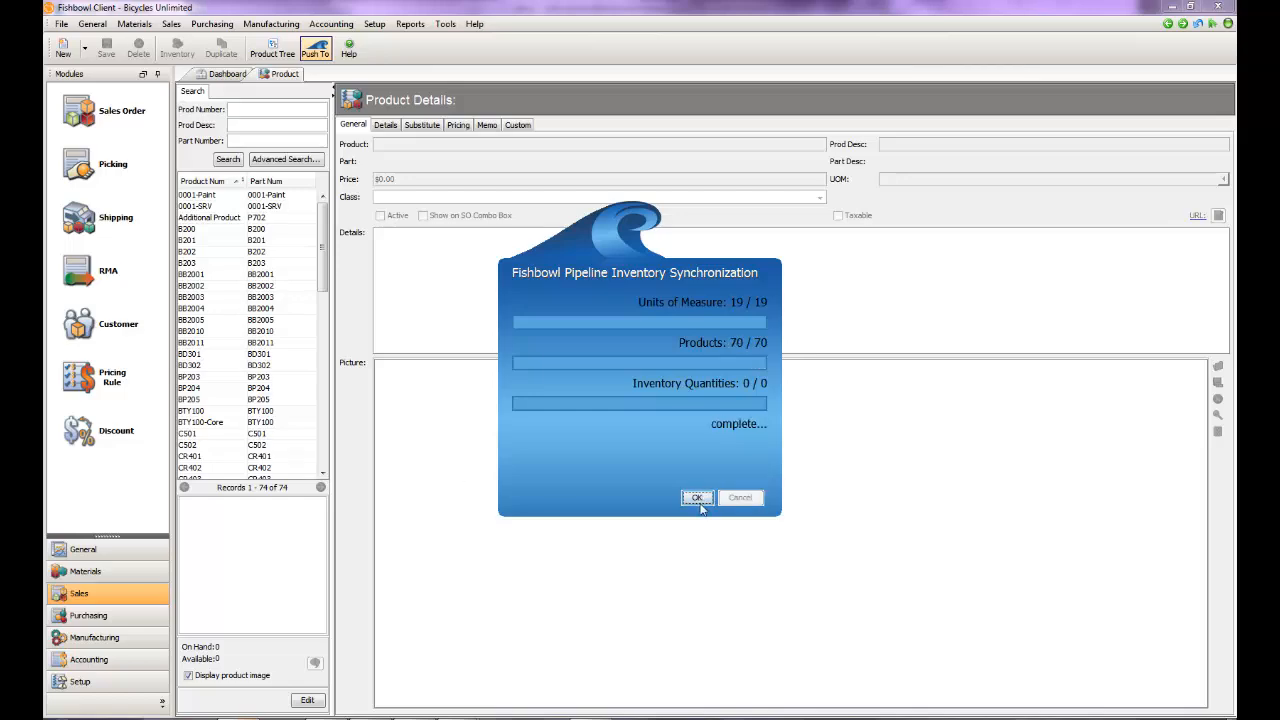
left_click(699, 500)
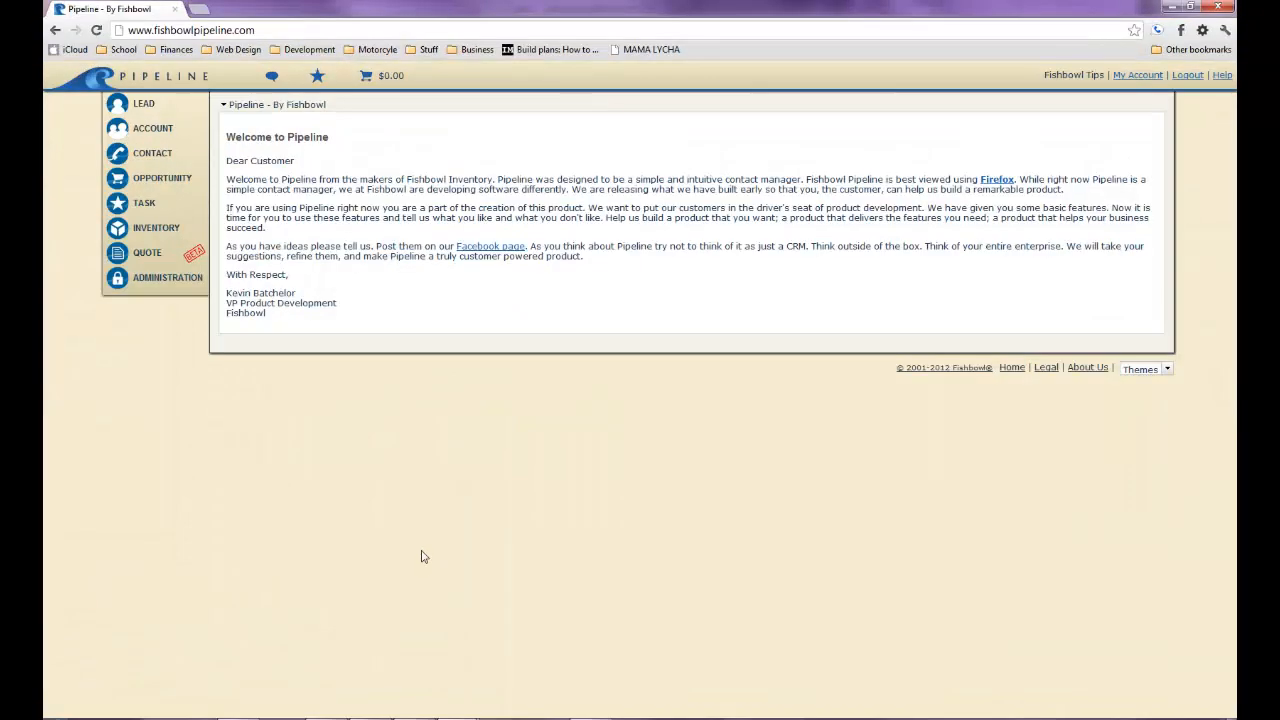
Switch to Pipeline in the browser, list all active inventory items and browse to page 3 of the results
left_click(158, 233)
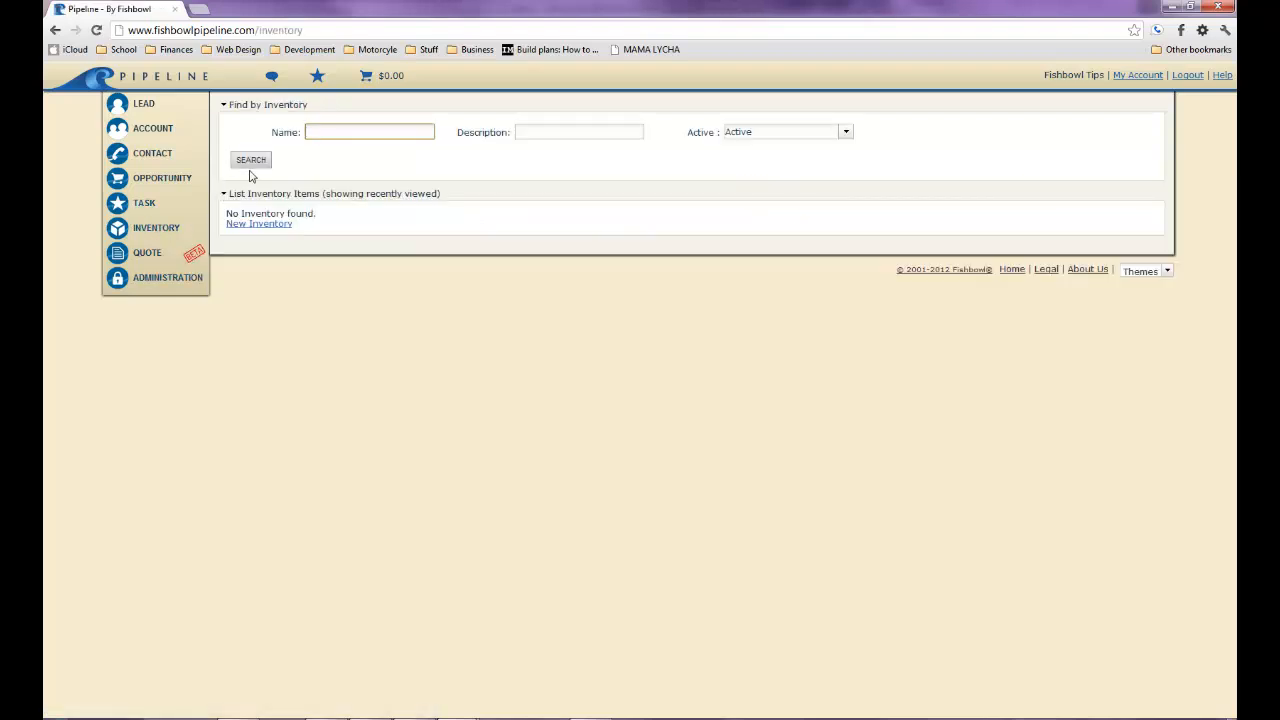
left_click(256, 166)
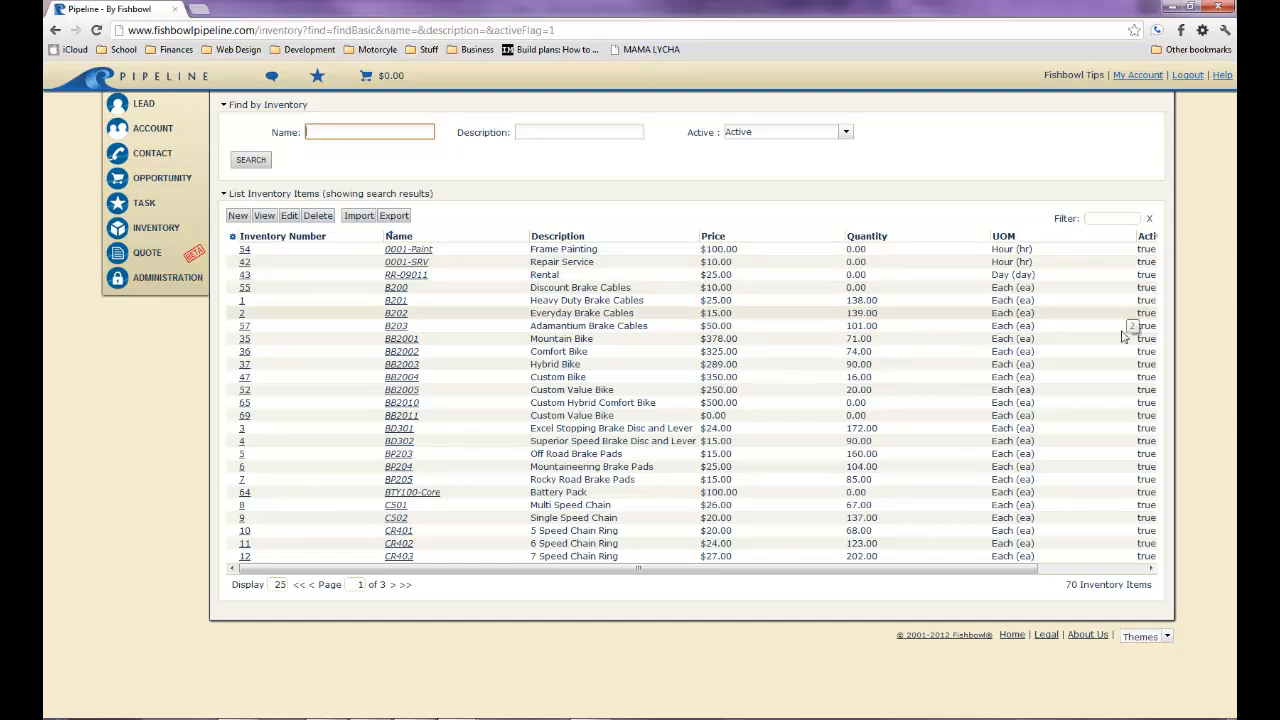
left_click(392, 585)
left_click(392, 585)
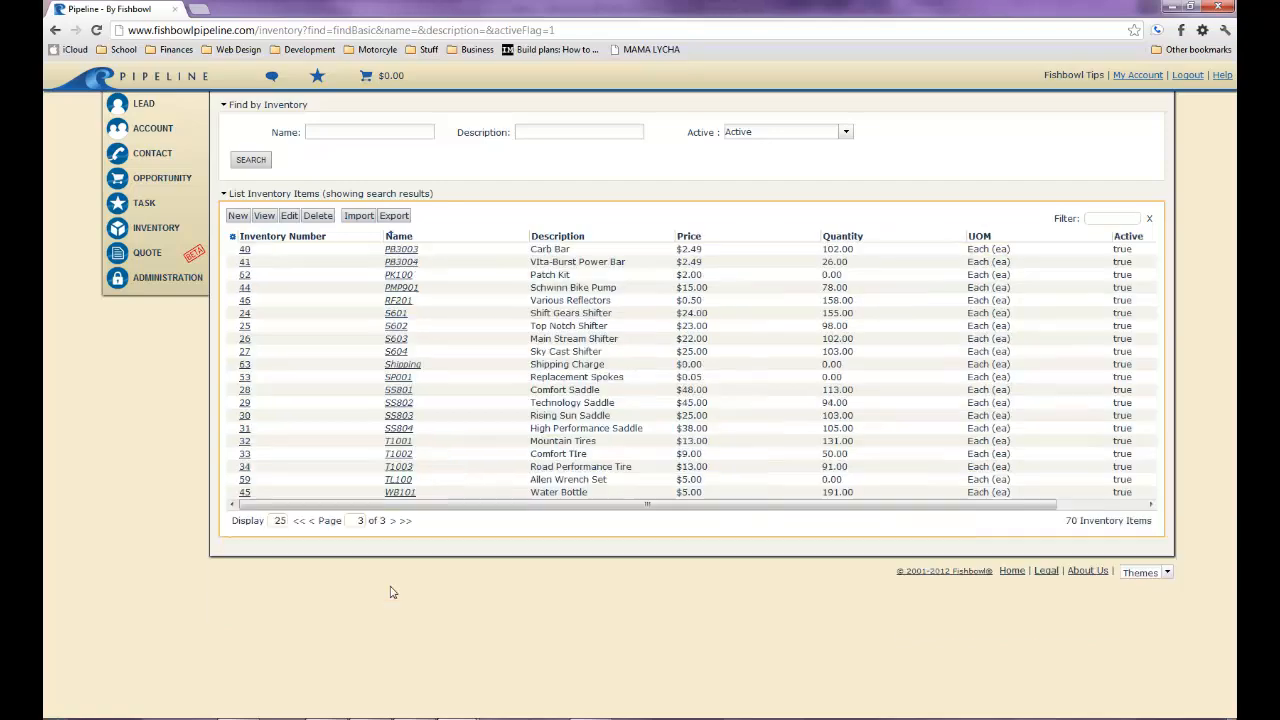